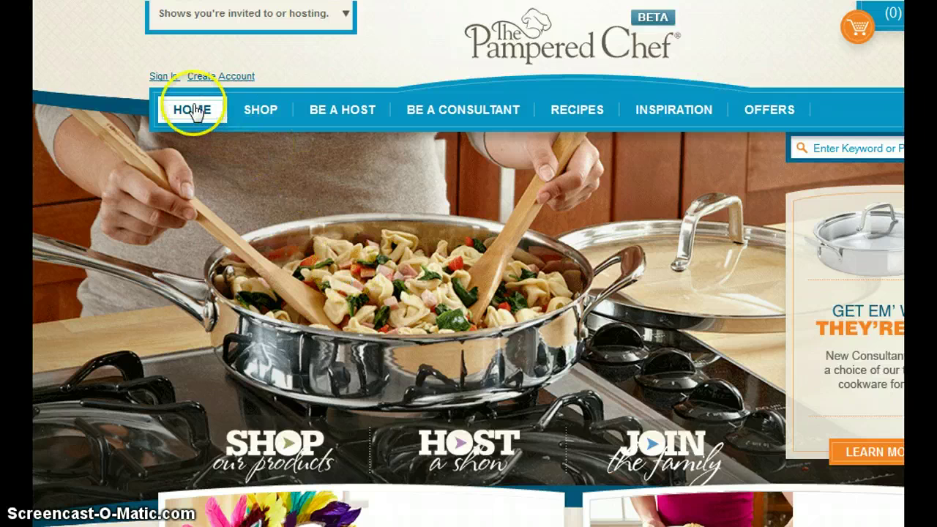
- Sign in to the consultant account with the user name and current password
{"action": "left_click", "coordinate": [165, 77]}
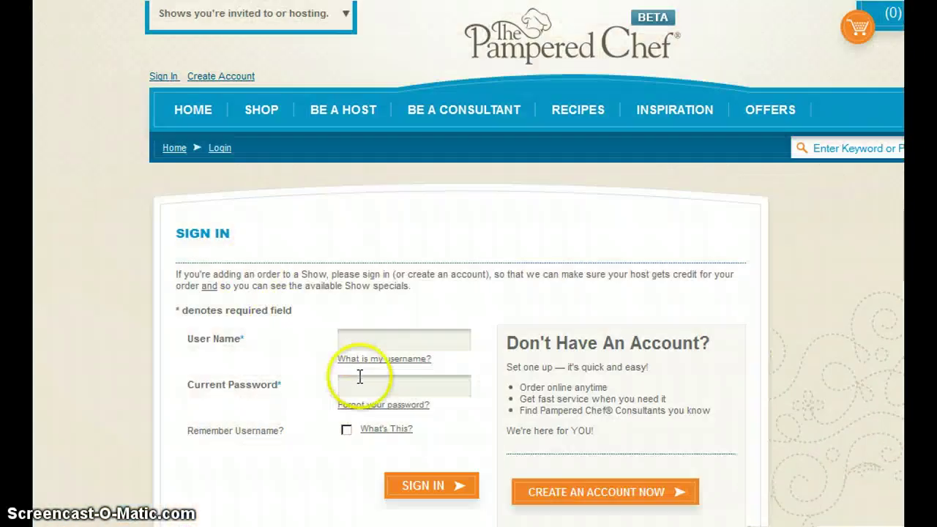
{"action": "left_click", "coordinate": [366, 382]}
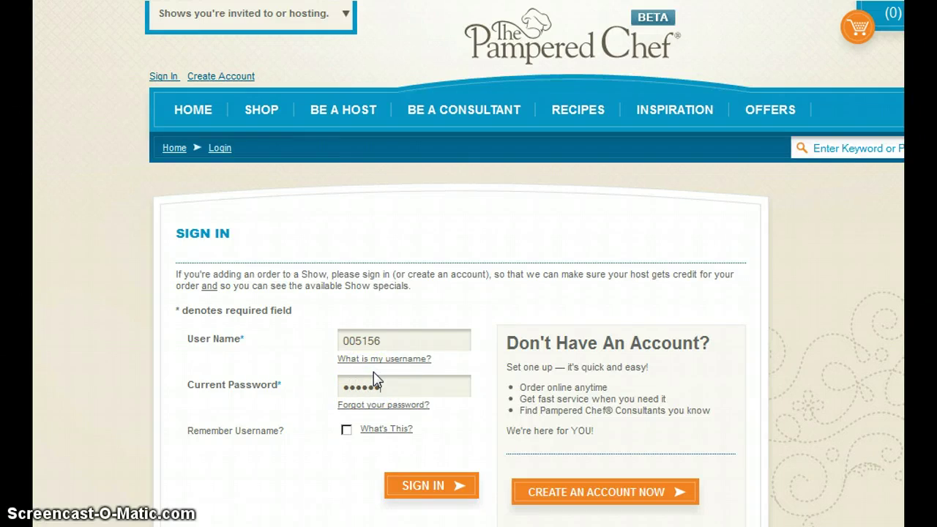
{"action": "left_click", "coordinate": [410, 488]}
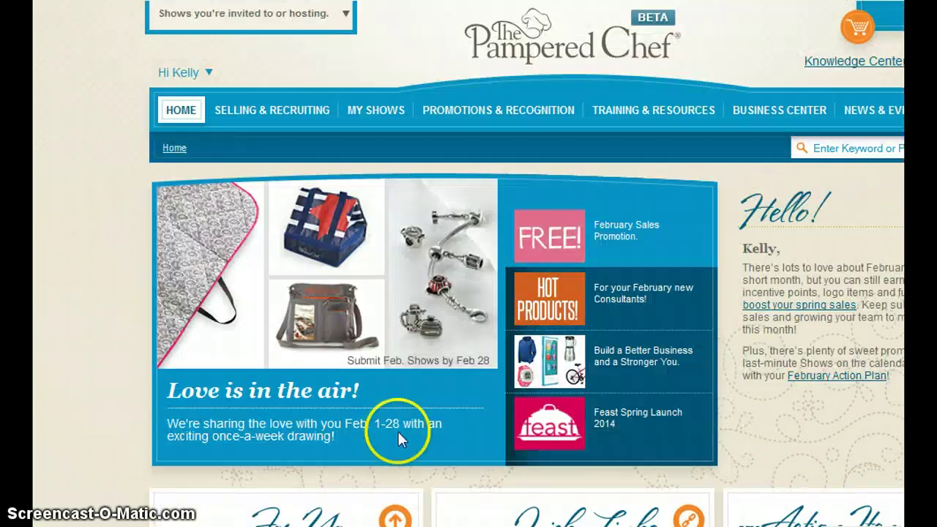
- Launch Consultant Connection from the Selling & Recruiting menu to reach the director's overview
{"action": "mouse_move", "coordinate": [273, 118]}
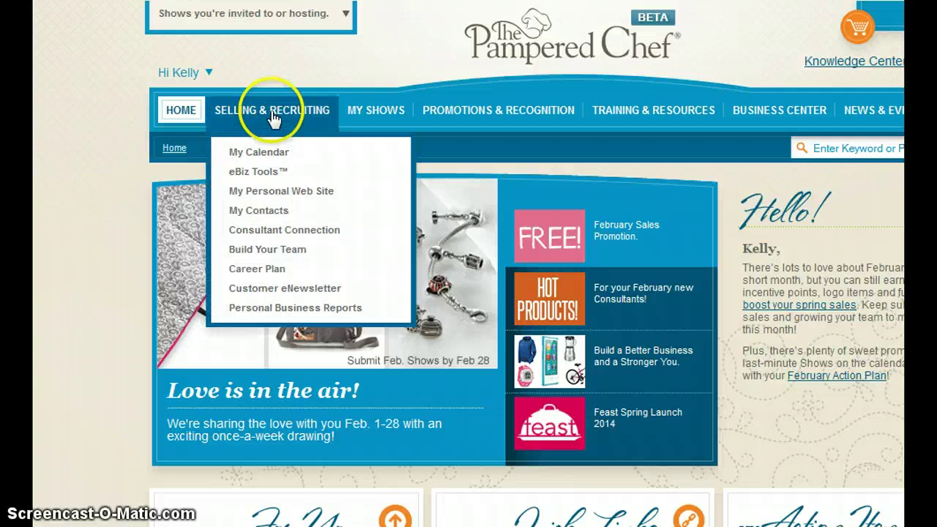
{"action": "left_click", "coordinate": [281, 231]}
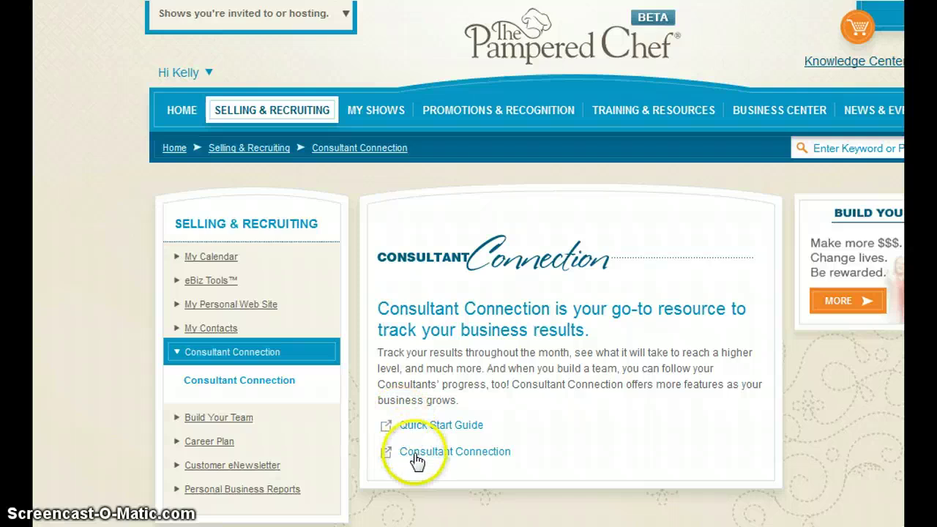
{"action": "left_click", "coordinate": [415, 454]}
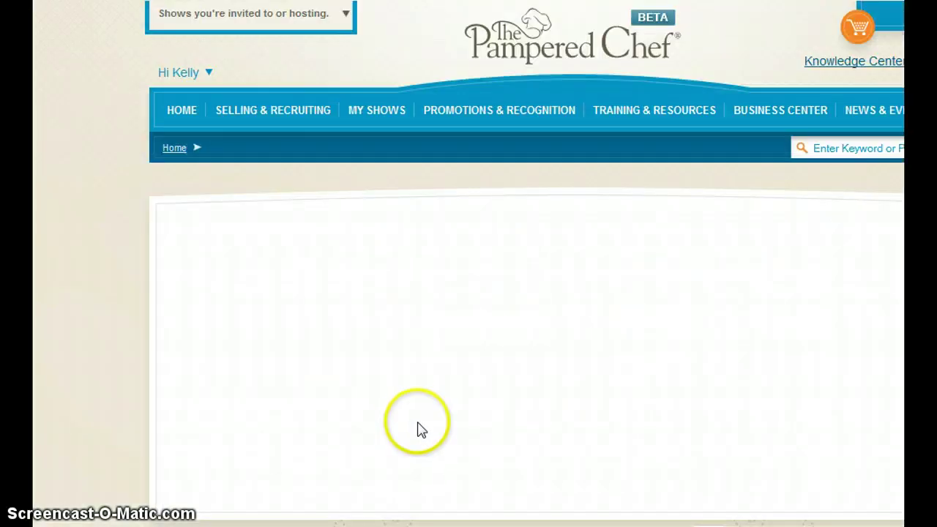
{"action": "left_click", "coordinate": [602, 341]}
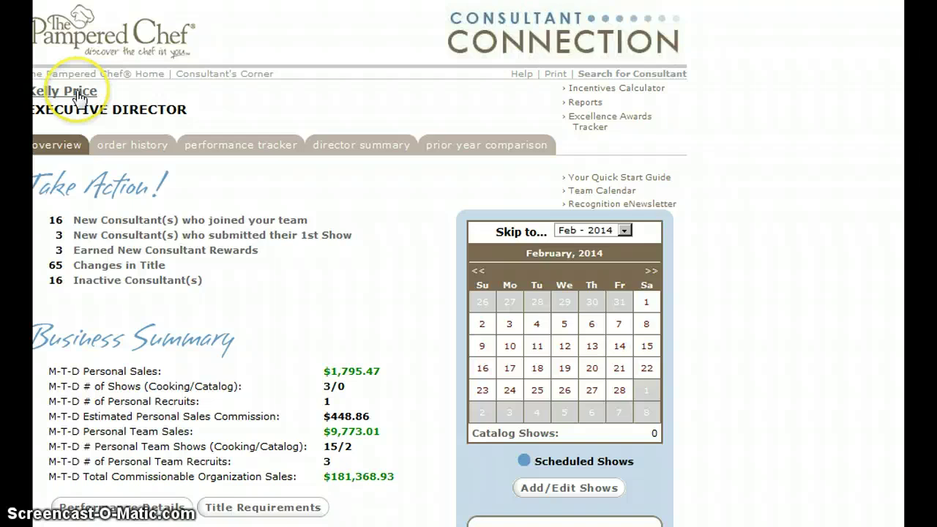
- Filter the team performance tracker to New Consultants and load the February 2014 results
{"action": "left_click", "coordinate": [194, 149]}
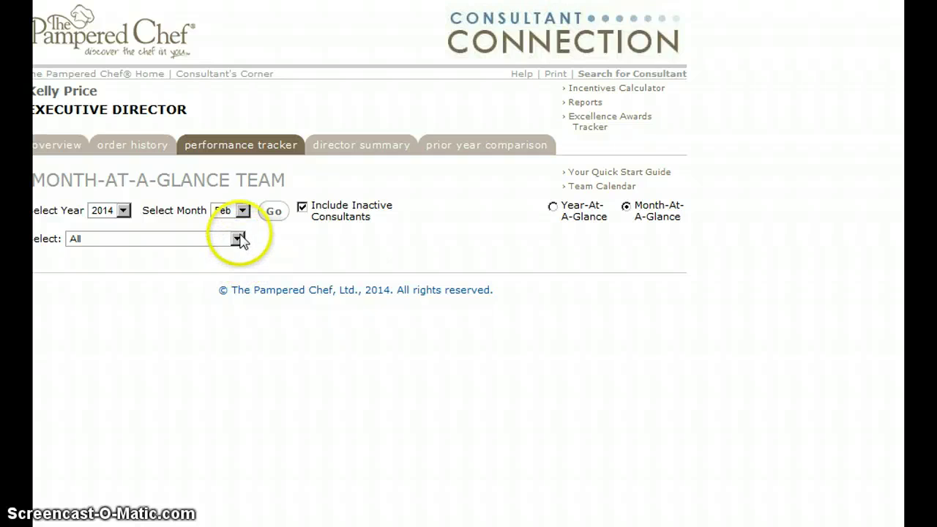
{"action": "left_click", "coordinate": [237, 239]}
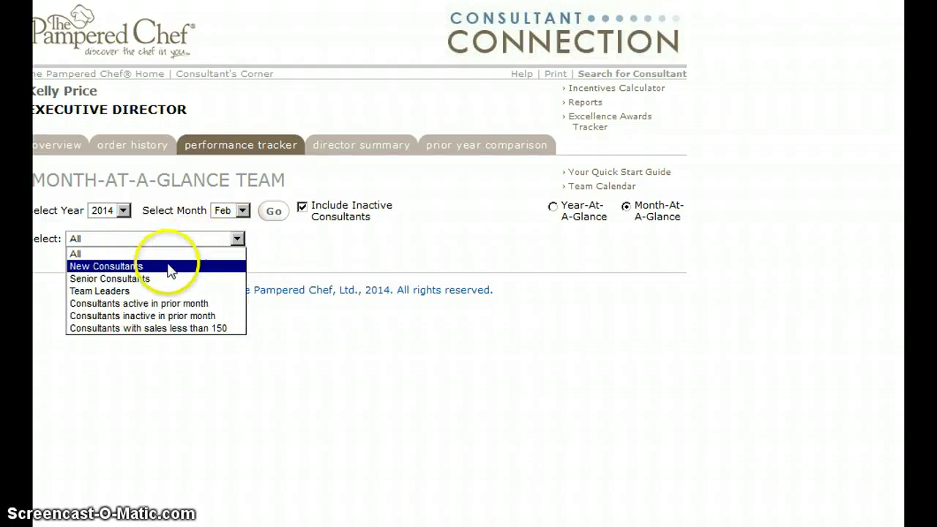
{"action": "left_click", "coordinate": [170, 265]}
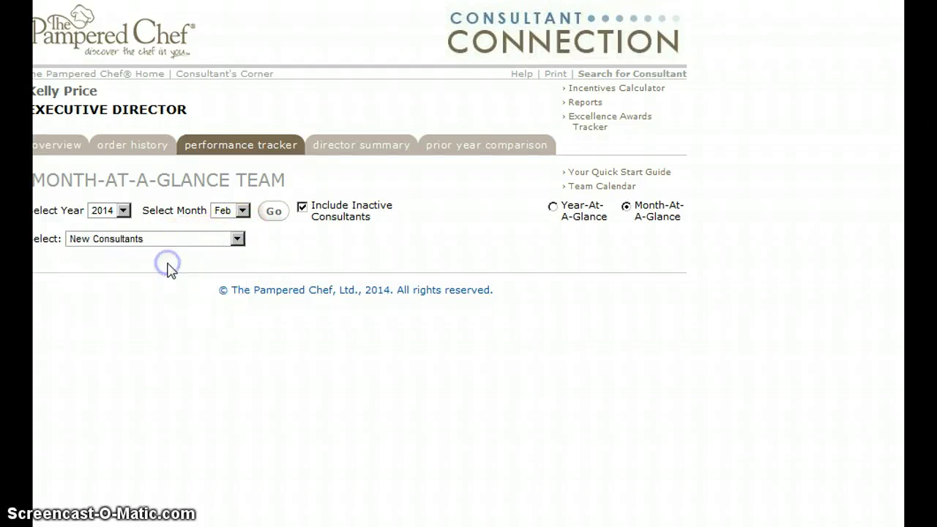
{"action": "left_click", "coordinate": [275, 217]}
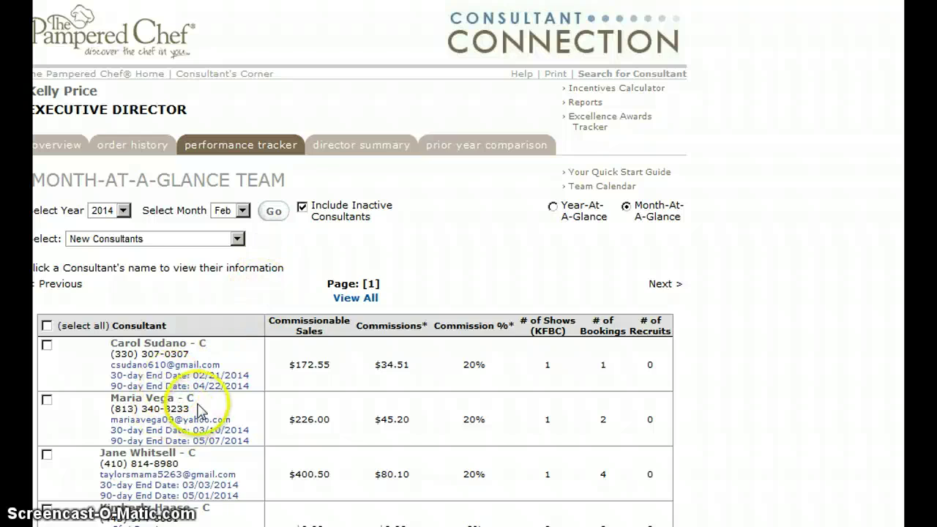
{"action": "scroll", "coordinate": [198, 406], "scroll_direction": "down", "scroll_amount": 5}
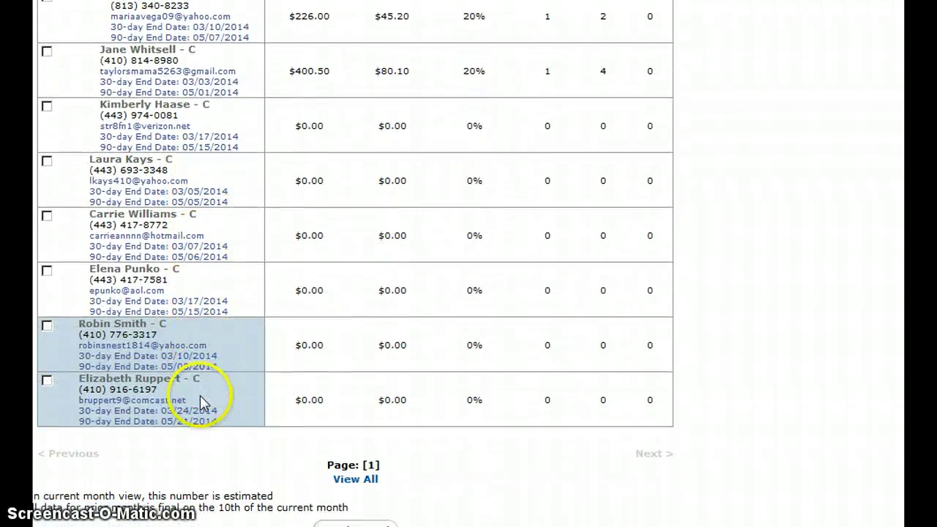
{"action": "scroll", "coordinate": [200, 401], "scroll_direction": "up", "scroll_amount": 4}
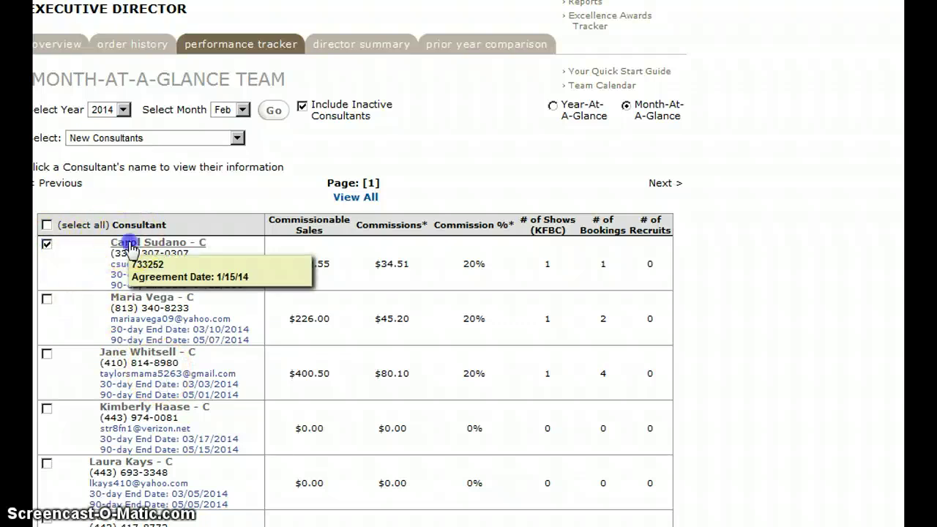
{"action": "scroll", "coordinate": [132, 251], "scroll_direction": "up", "scroll_amount": 2}
- Open the first new consultant's order history, then her profile with the contact log
{"action": "left_click", "coordinate": [168, 342]}
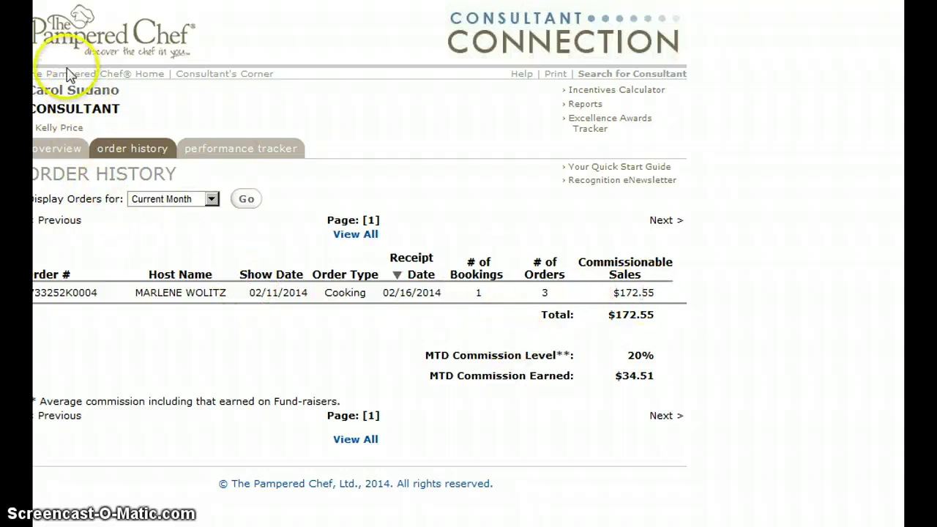
{"action": "left_click", "coordinate": [66, 91]}
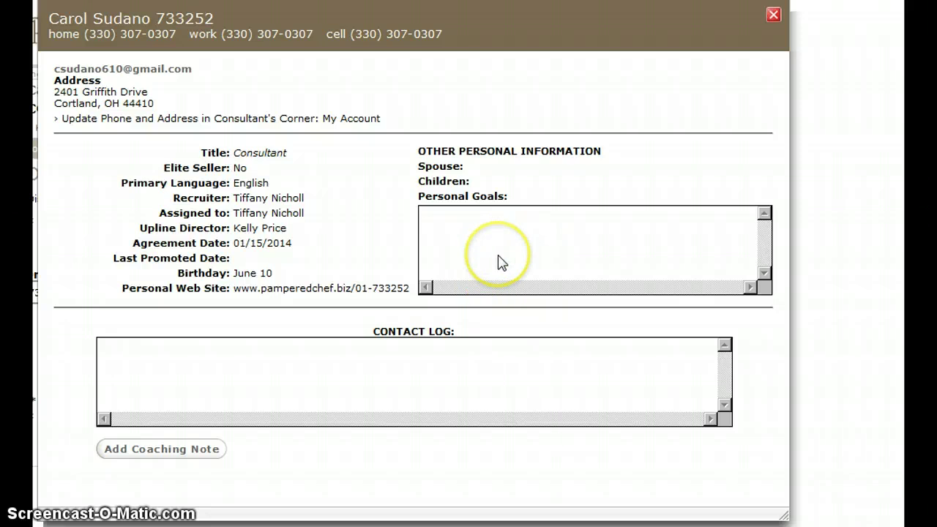
- Add a coaching note for the consultant, bringing up the Coaching Checklists window
{"action": "left_click", "coordinate": [190, 449]}
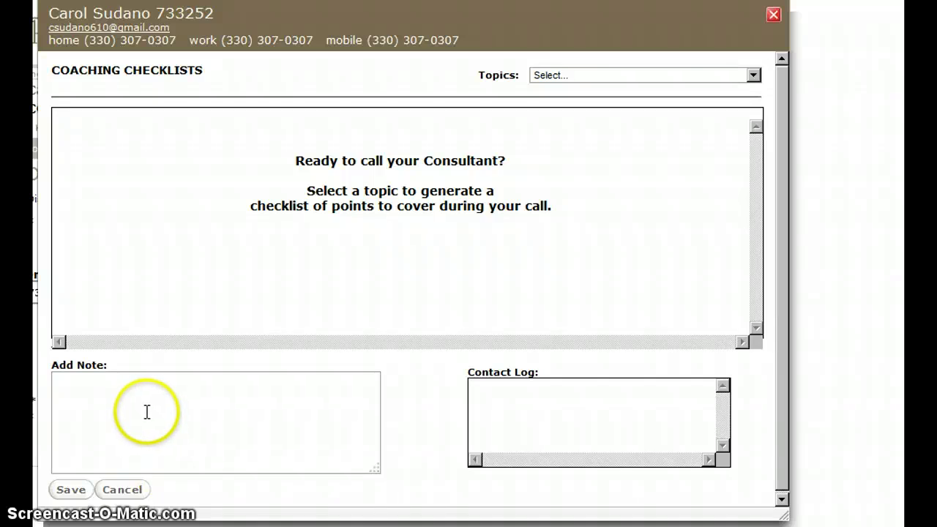
{"action": "left_click", "coordinate": [133, 501]}
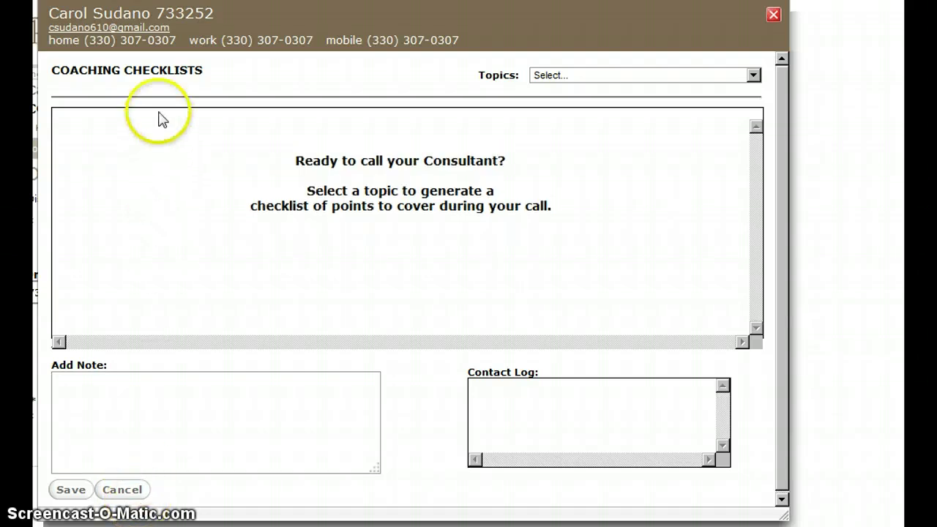
- Load the After a Cooking Show checklist from the coaching Topics list
{"action": "left_click", "coordinate": [753, 76]}
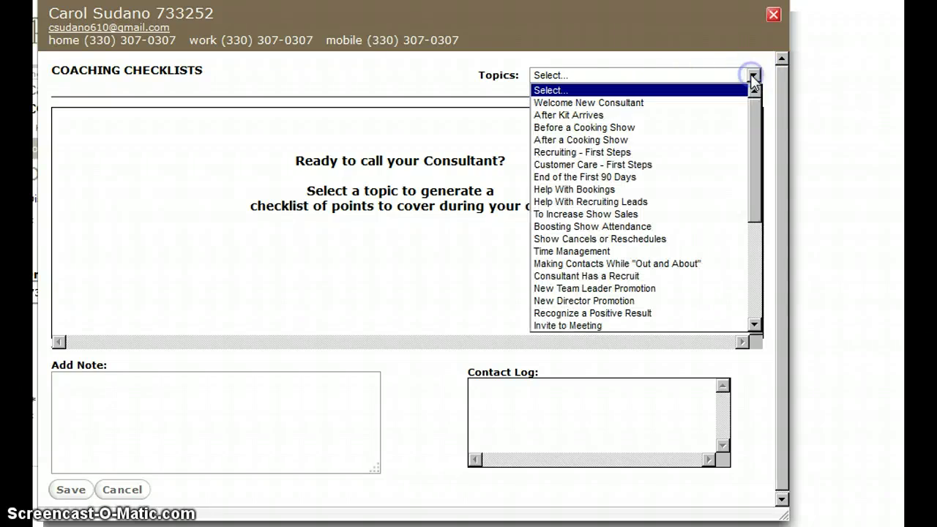
{"action": "left_click", "coordinate": [622, 141]}
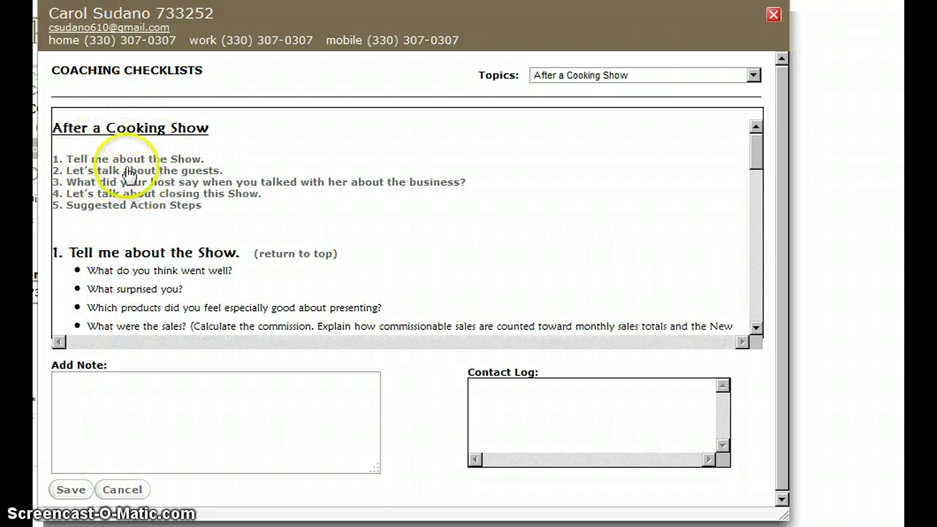
{"action": "left_click", "coordinate": [753, 76]}
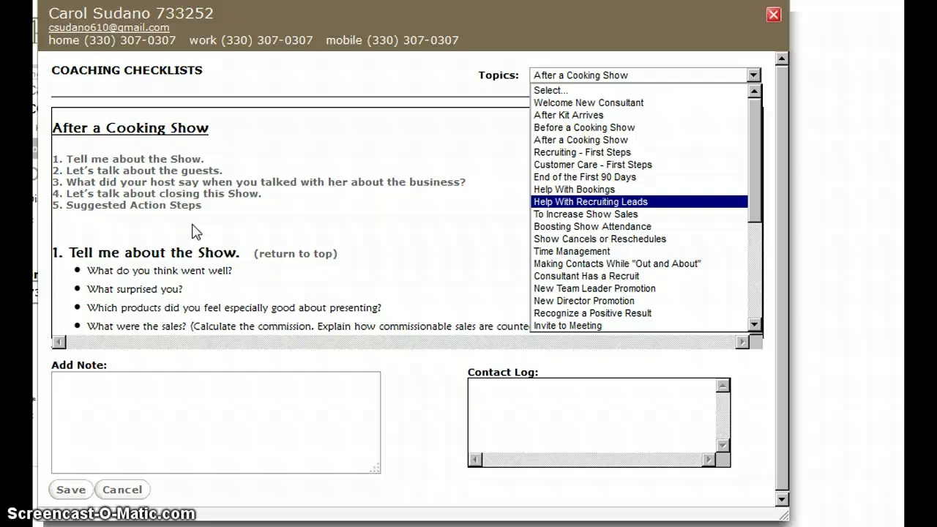
{"action": "left_click", "coordinate": [194, 233]}
- Scroll the After a Cooking Show checklist down to its Succeed with Us! Workbook notes
{"action": "scroll", "coordinate": [187, 241], "scroll_direction": "down", "scroll_amount": 3}
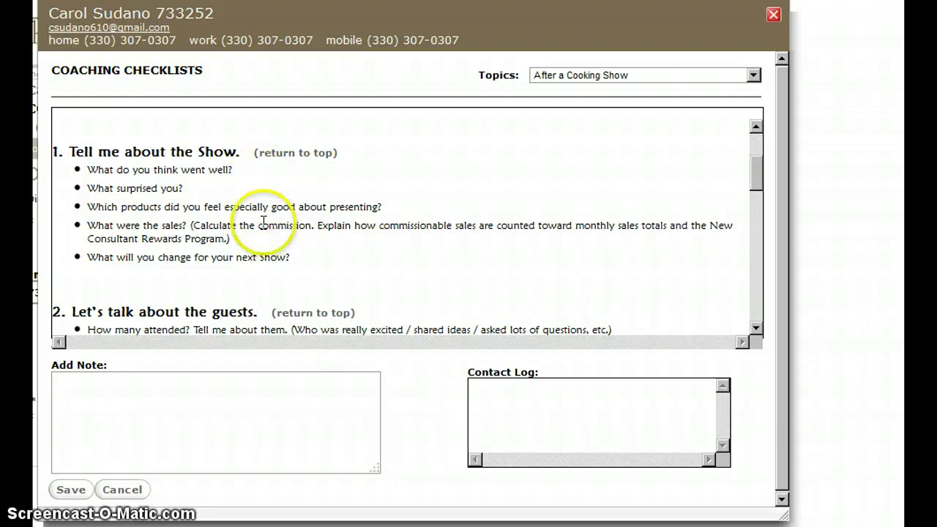
{"action": "scroll", "coordinate": [271, 242], "scroll_direction": "down", "scroll_amount": 3}
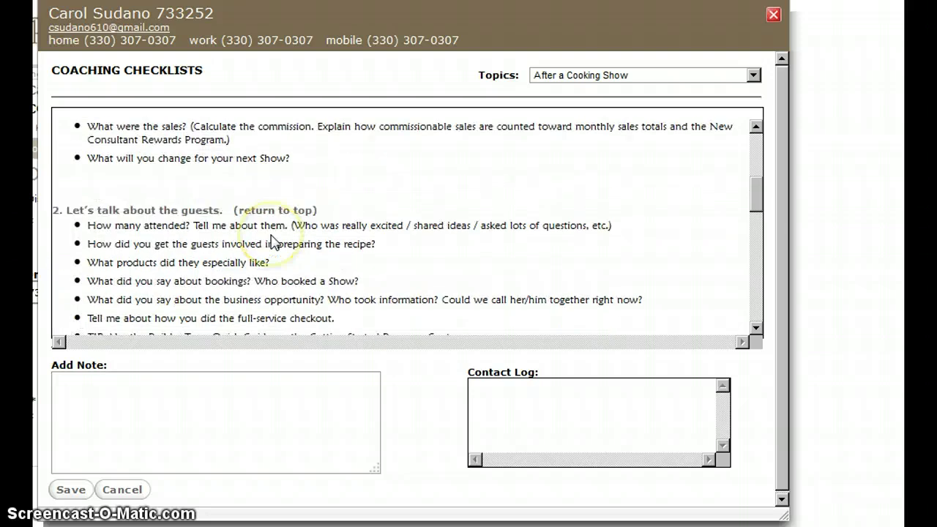
{"action": "scroll", "coordinate": [270, 238], "scroll_direction": "down", "scroll_amount": 3}
{"action": "scroll", "coordinate": [272, 238], "scroll_direction": "down", "scroll_amount": 5}
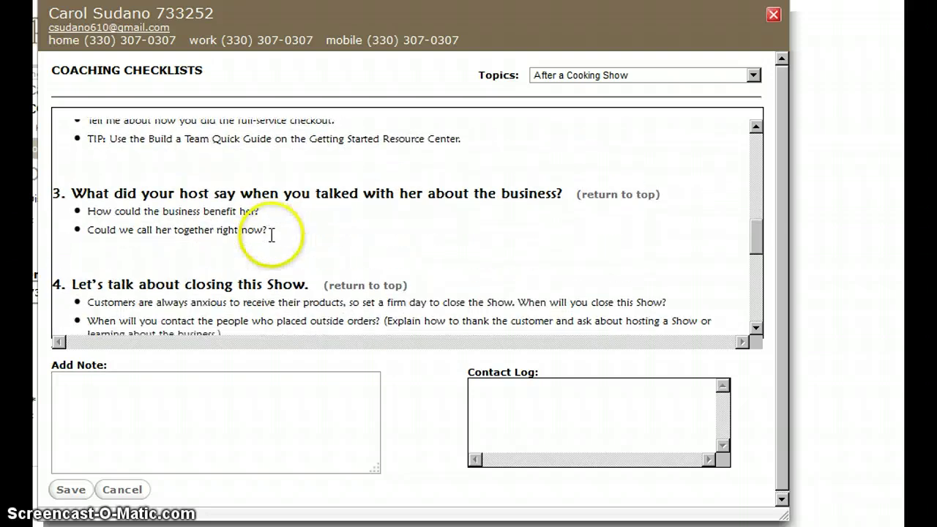
{"action": "scroll", "coordinate": [276, 244], "scroll_direction": "down", "scroll_amount": 3}
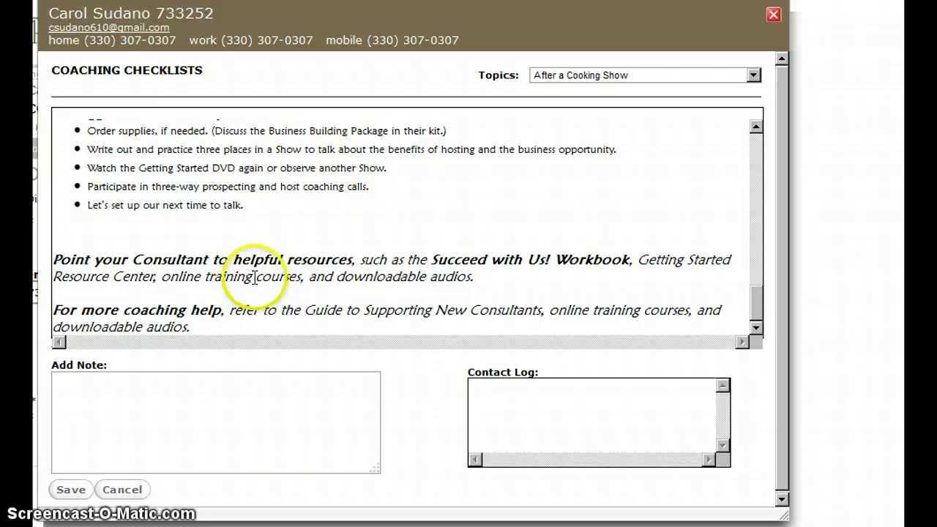
{"action": "scroll", "coordinate": [256, 300], "scroll_direction": "down", "scroll_amount": 1}
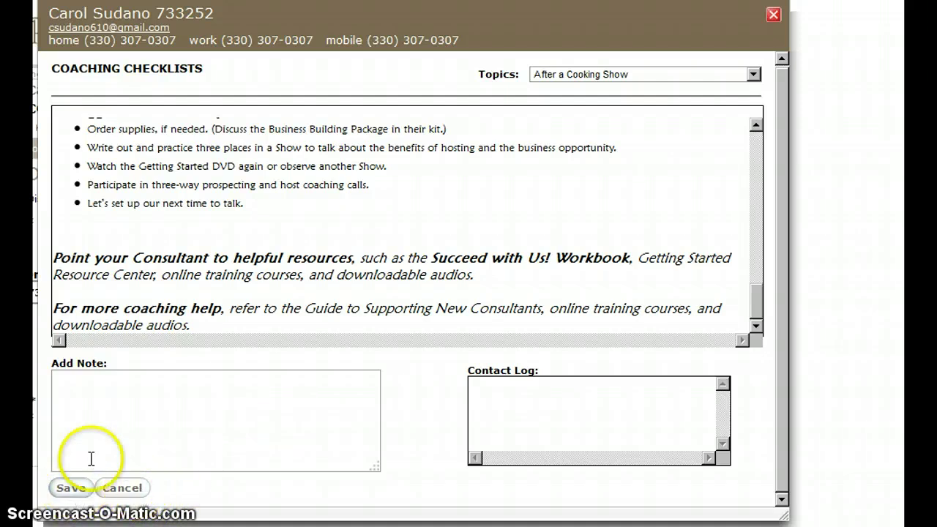
- Save a note addressed to the consultant: 'Challenge to call leads today and report back results on 2+19+14'
{"action": "left_click", "coordinate": [110, 410]}
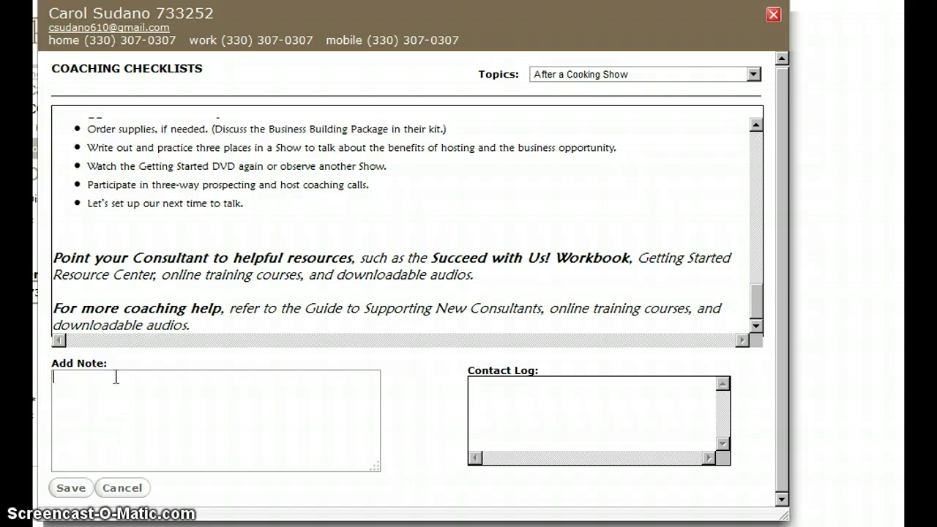
{"action": "type", "text": "Carol"}
{"action": "key", "text": "BackSpace"}
{"action": "key", "text": "BackSpace"}
{"action": "key", "text": "BackSpace"}
{"action": "key", "text": "BackSpace"}
{"action": "key", "text": "BackSpace"}
{"action": "type", "text": "Carol Challenge to call leads"}
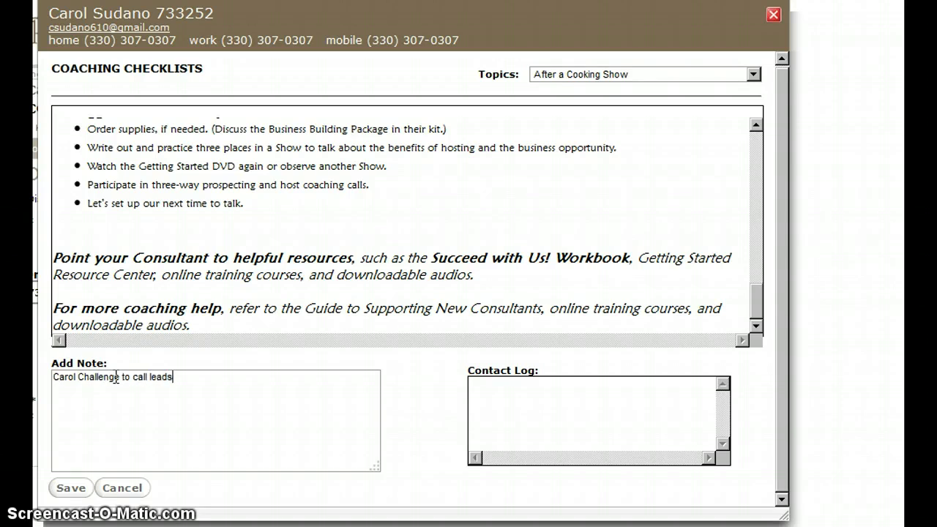
{"action": "type", "text": " today and report back res"}
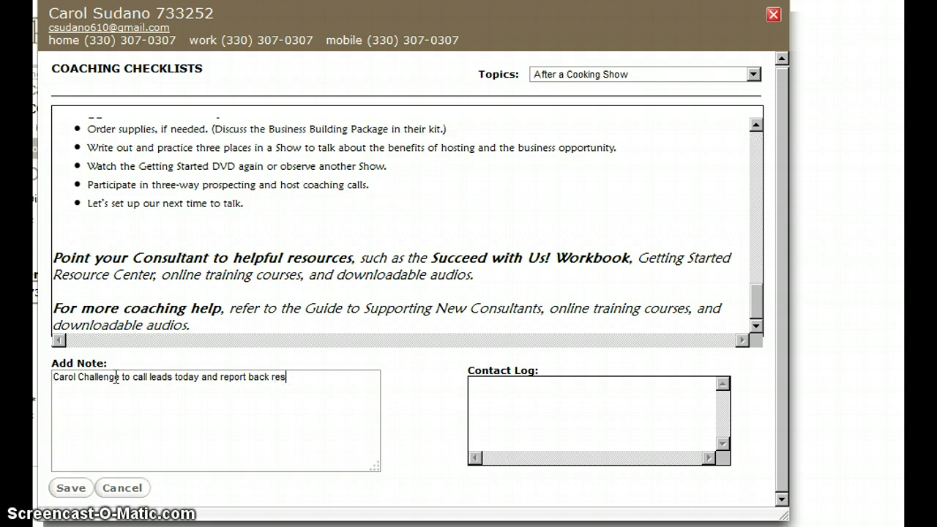
{"action": "type", "text": "ults on 2+19+14"}
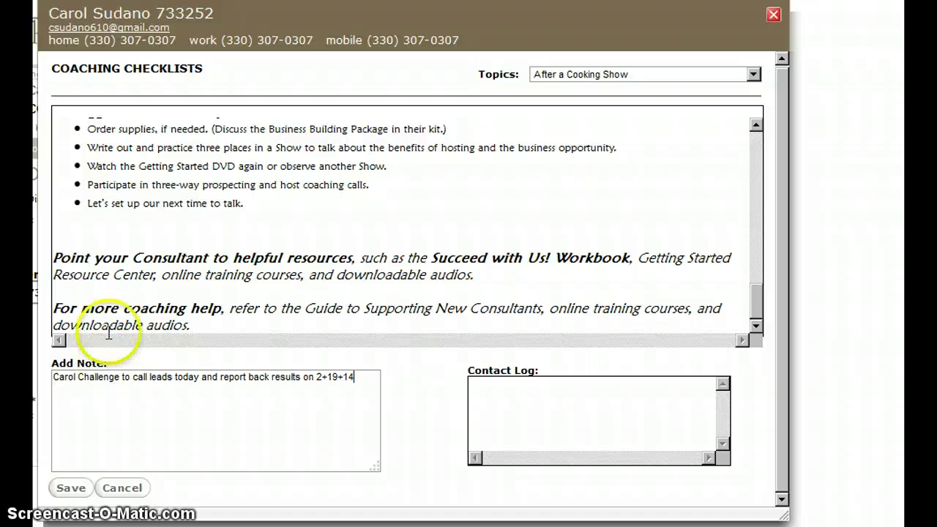
{"action": "left_click", "coordinate": [68, 489]}
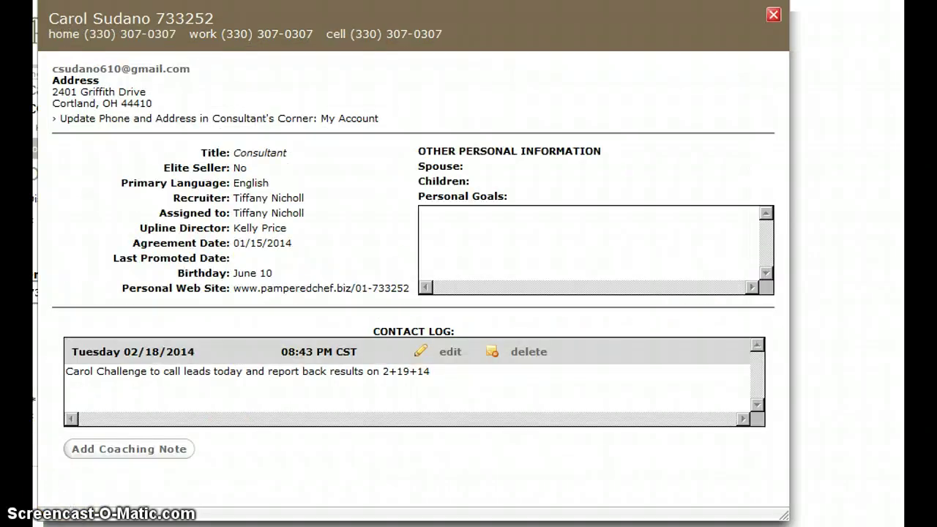
- Return to the overview and search consultants by the consultant's first and last name
{"action": "left_click", "coordinate": [773, 16]}
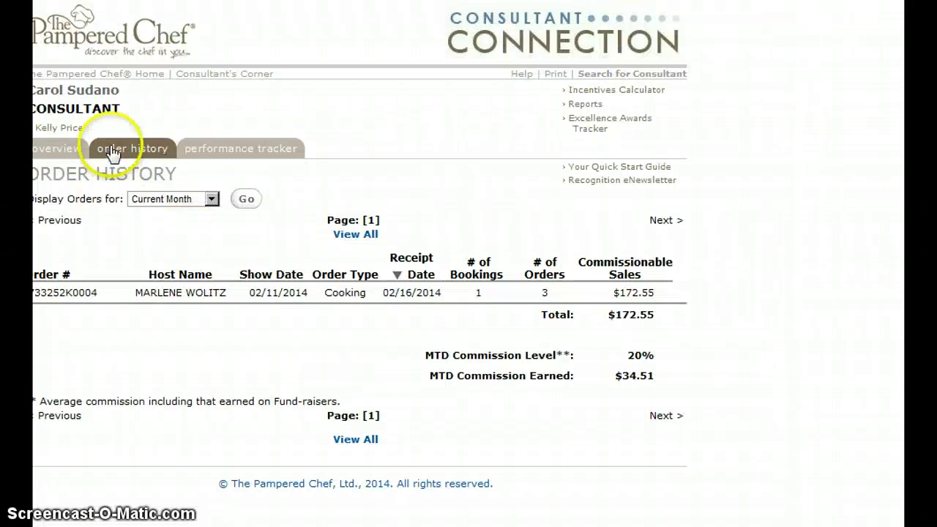
{"action": "left_click", "coordinate": [69, 128]}
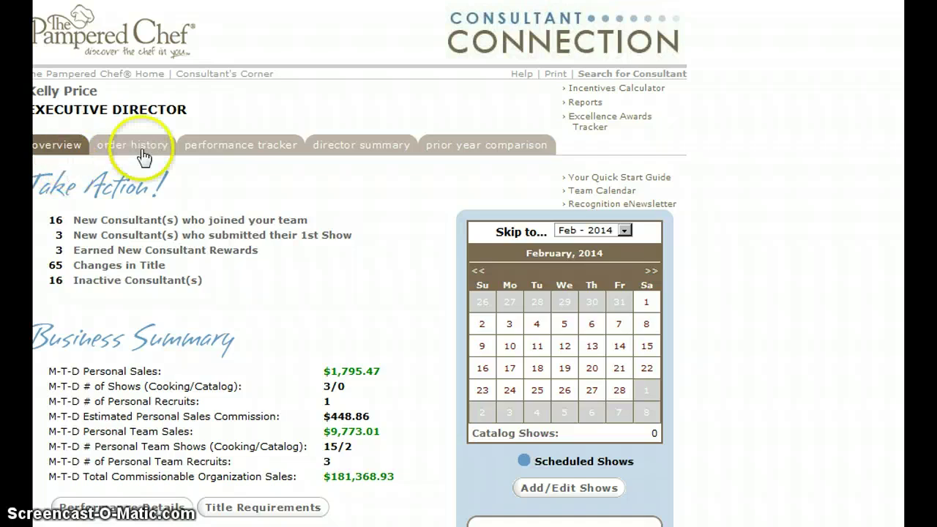
{"action": "left_click", "coordinate": [627, 73]}
{"action": "left_click", "coordinate": [245, 120]}
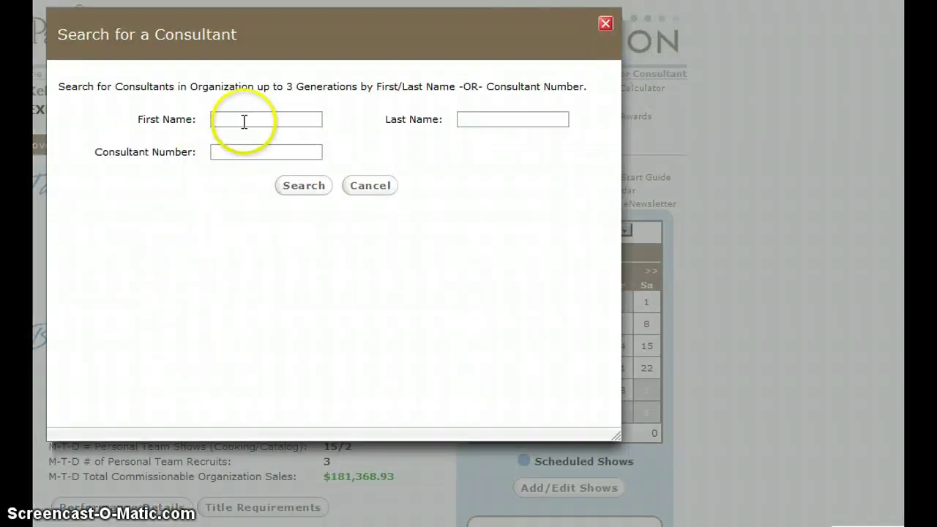
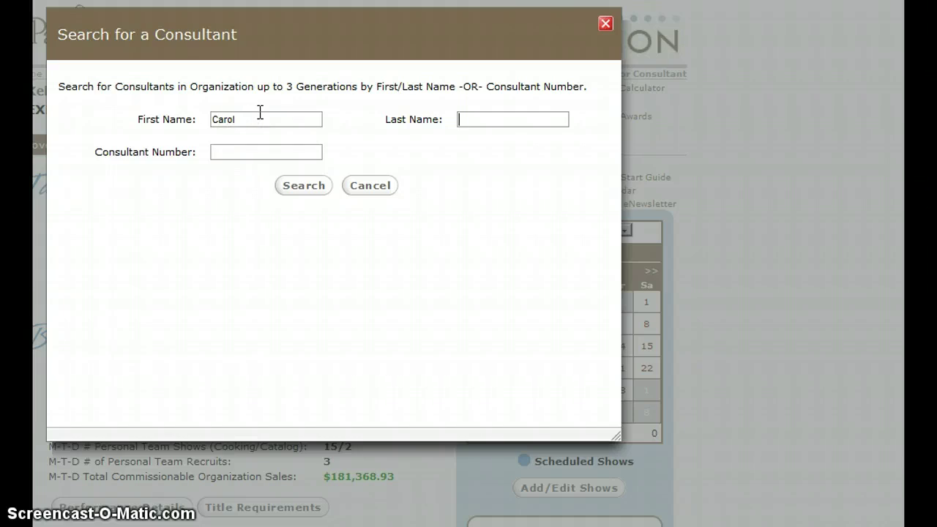
{"action": "left_click", "coordinate": [288, 192]}
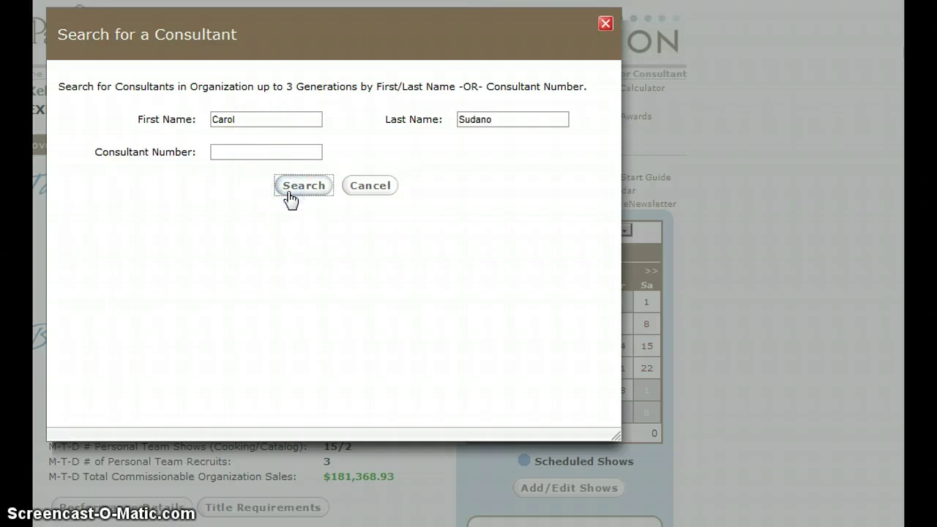
{"action": "left_click", "coordinate": [297, 190]}
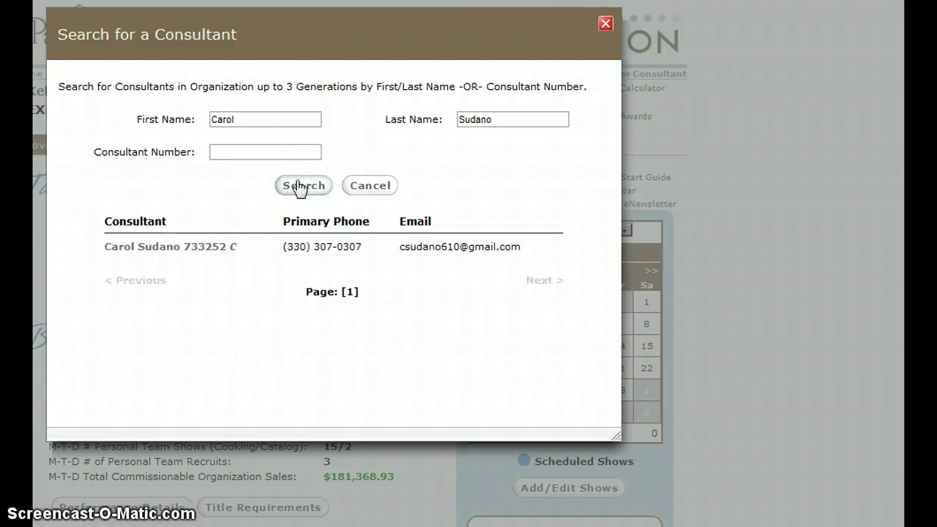
{"action": "left_click", "coordinate": [300, 188]}
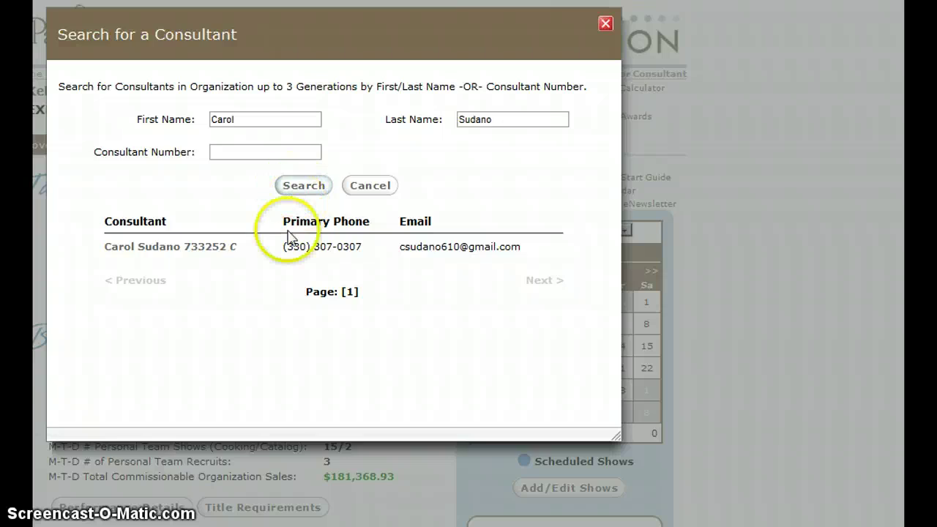